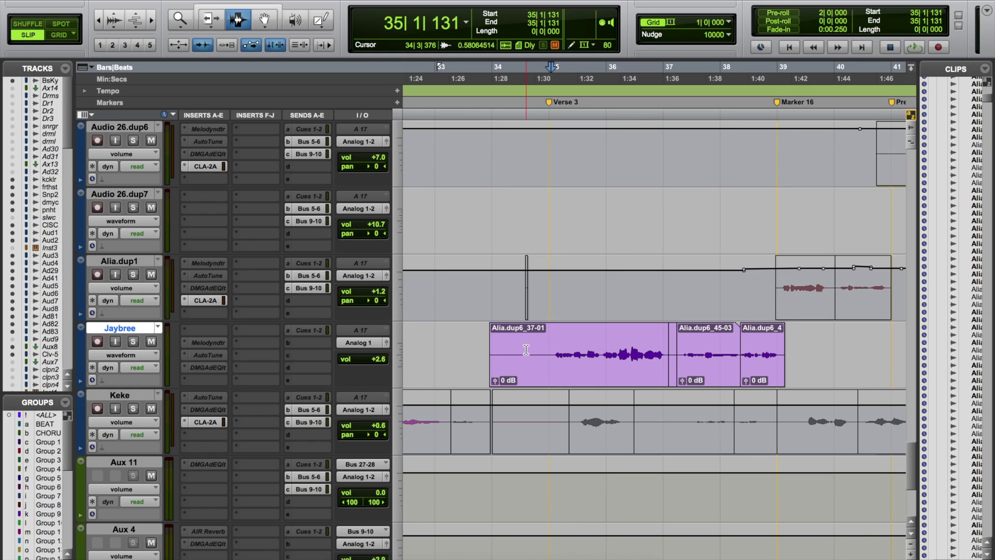
Step: Audition the selected vocal track from the start of its first phrase near bar 35
left_click(538, 351)
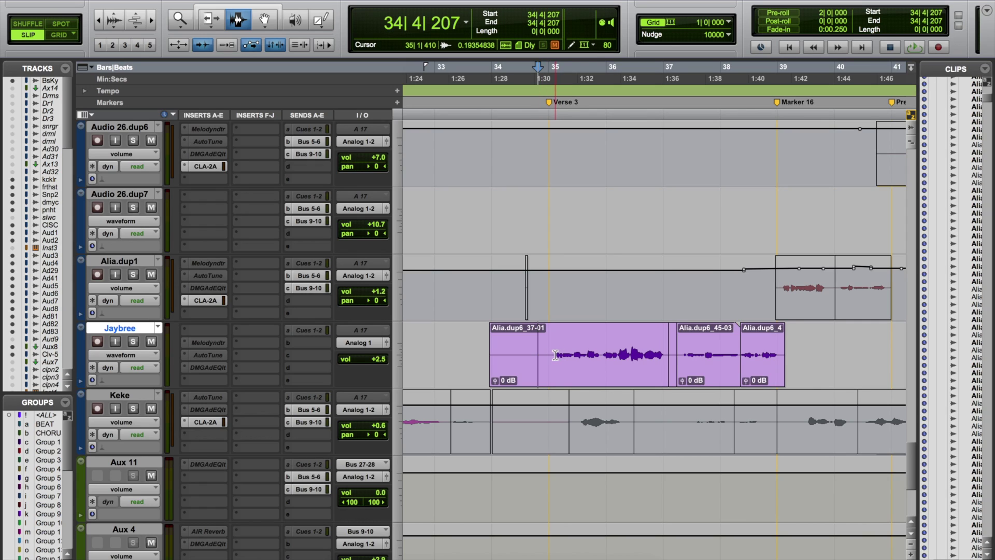
left_click(555, 354)
key("space")
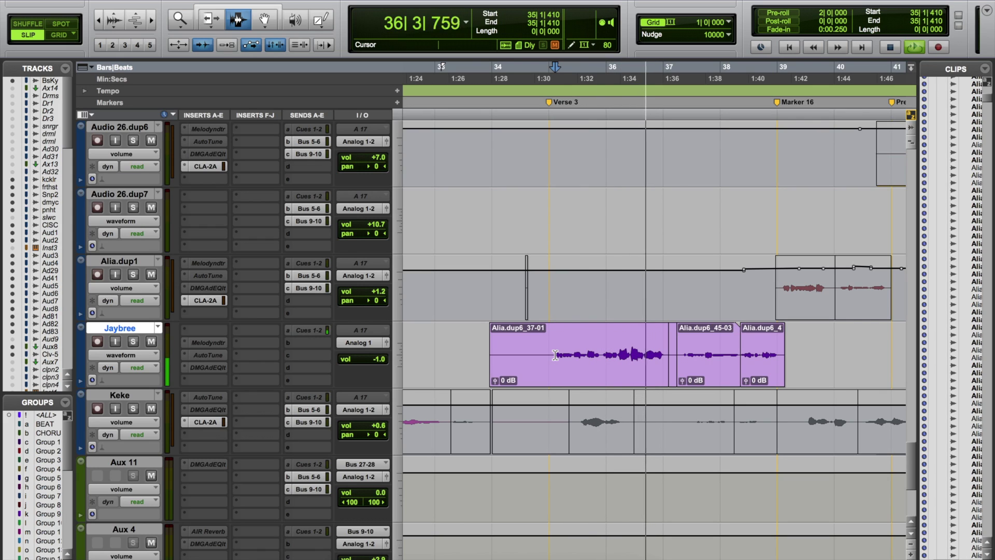
key("space")
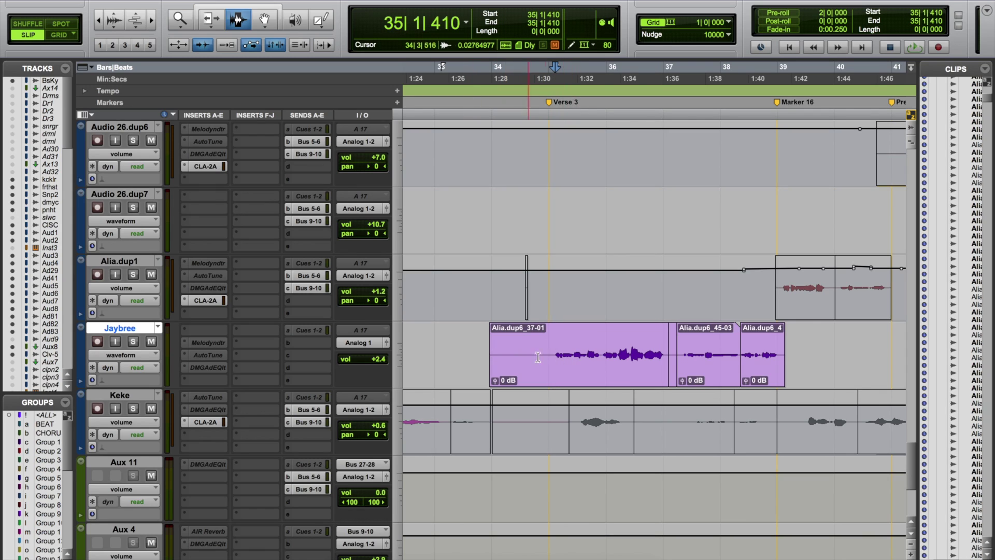
Step: Delete the silent section ahead of the first phrase in the selected vocal track's opening clip
left_click_drag(473, 354, 553, 352)
key("Delete")
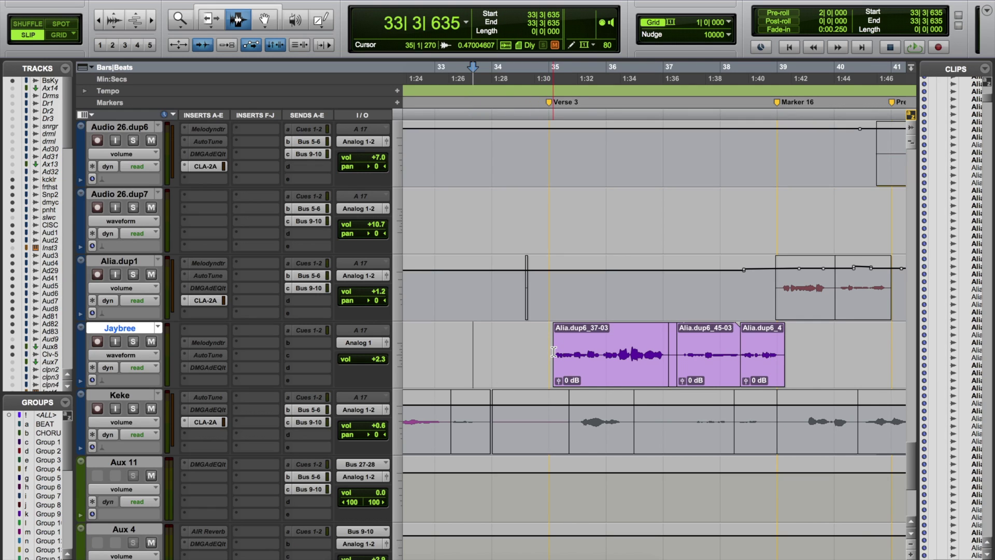
Step: Play back the trimmed vocal clip from just before its new start at the Verse 3 marker
left_click(549, 354)
key("t")
scroll(549, 363, "up", 1)
scroll(554, 383, "right", 3)
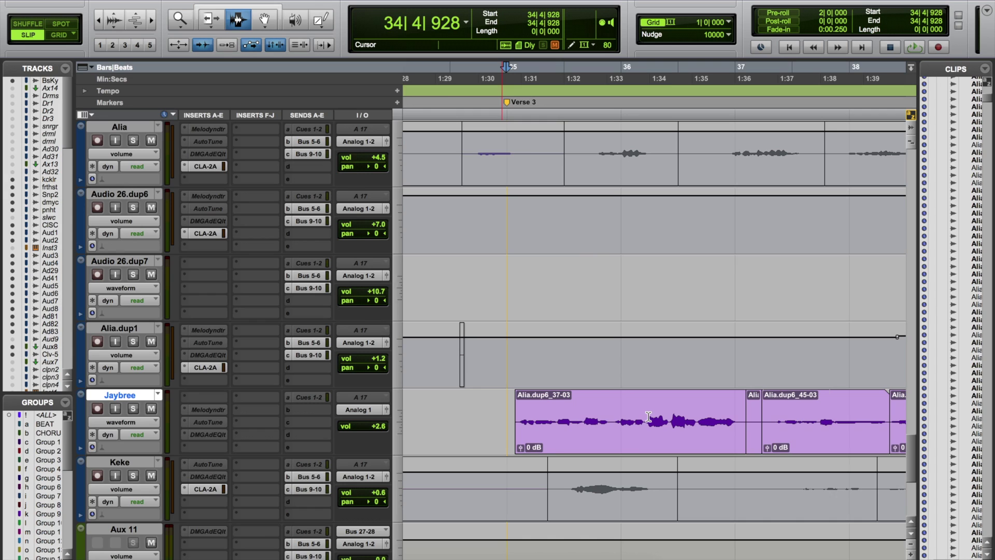
left_click(507, 415)
key("space")
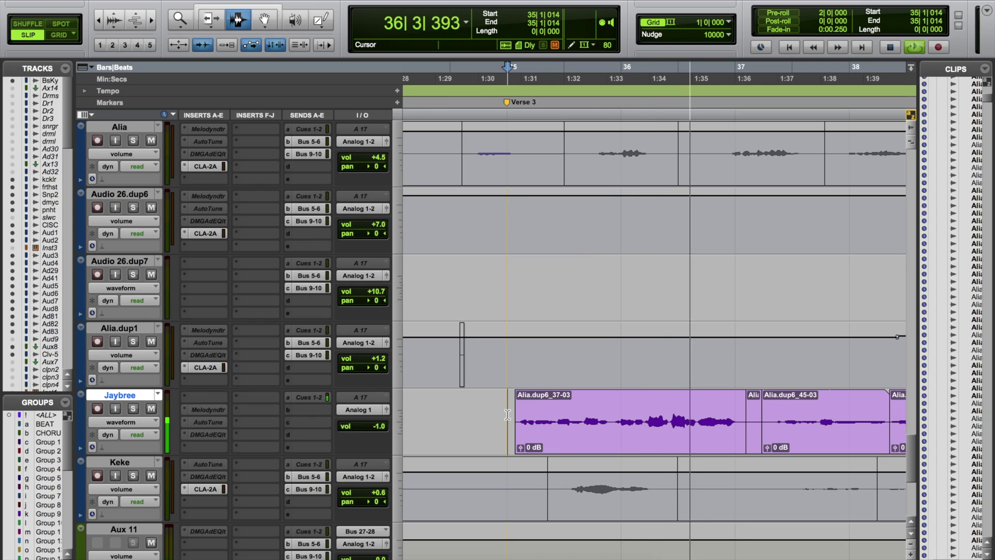
key("space")
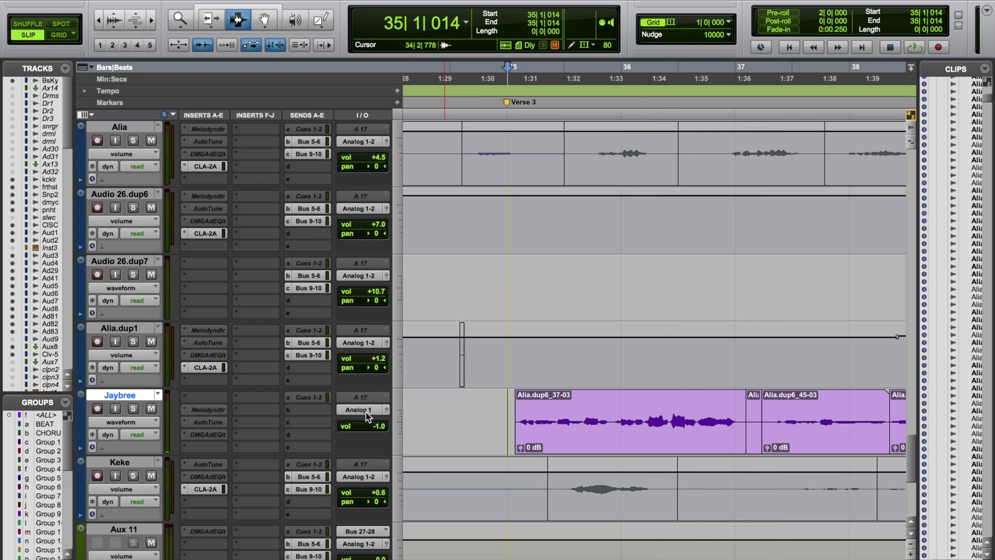
Step: Solo the selected vocal track and audition it from the Verse 3 marker
left_click(133, 409)
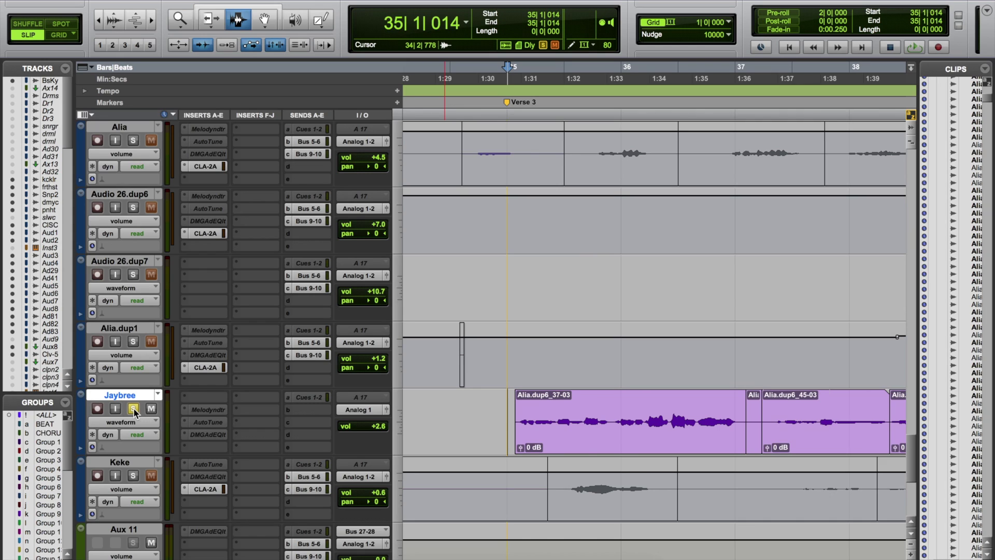
key("space")
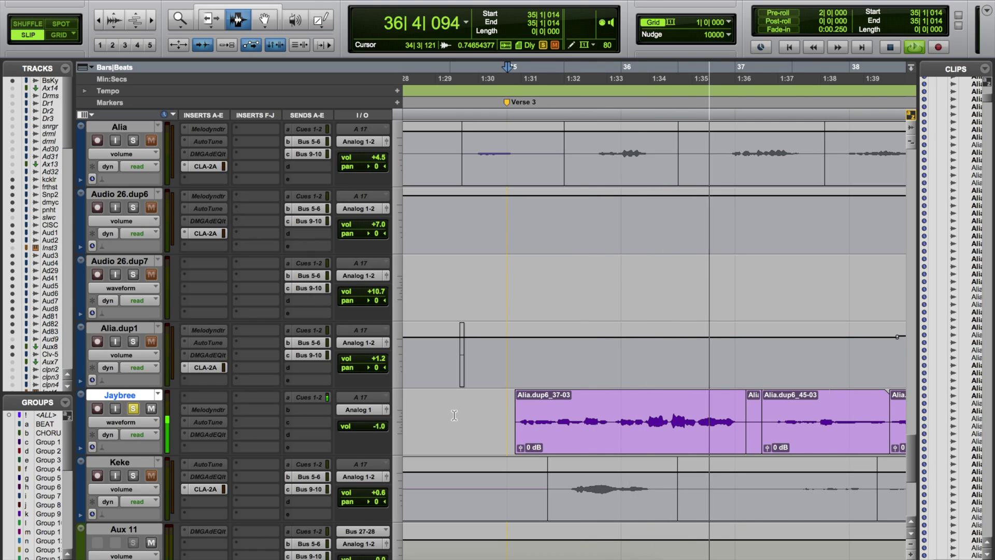
key("space")
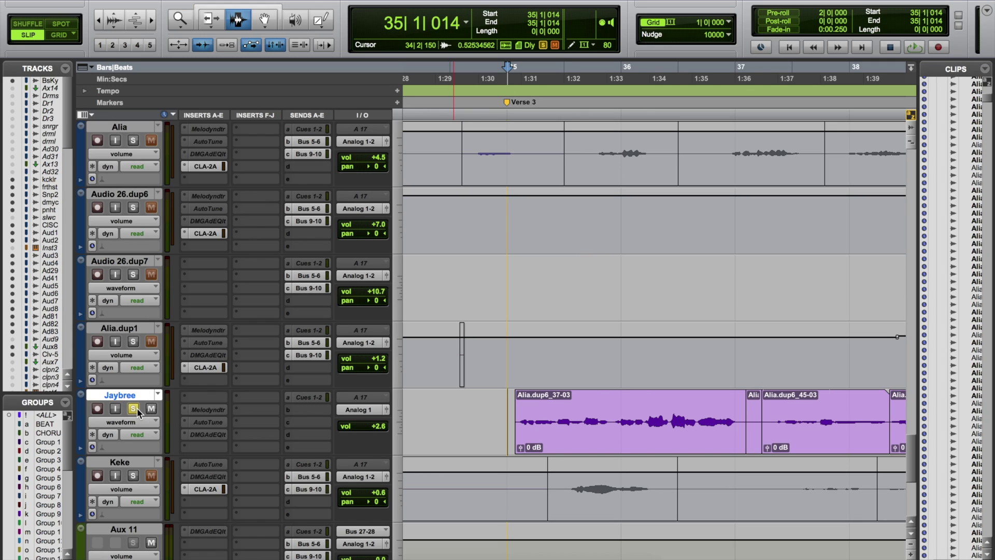
left_click(508, 409)
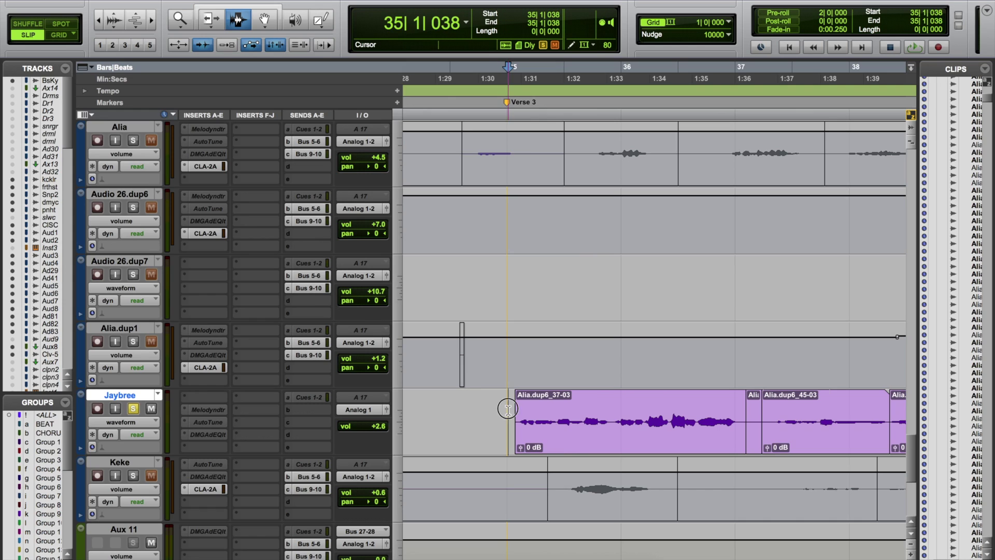
key("space")
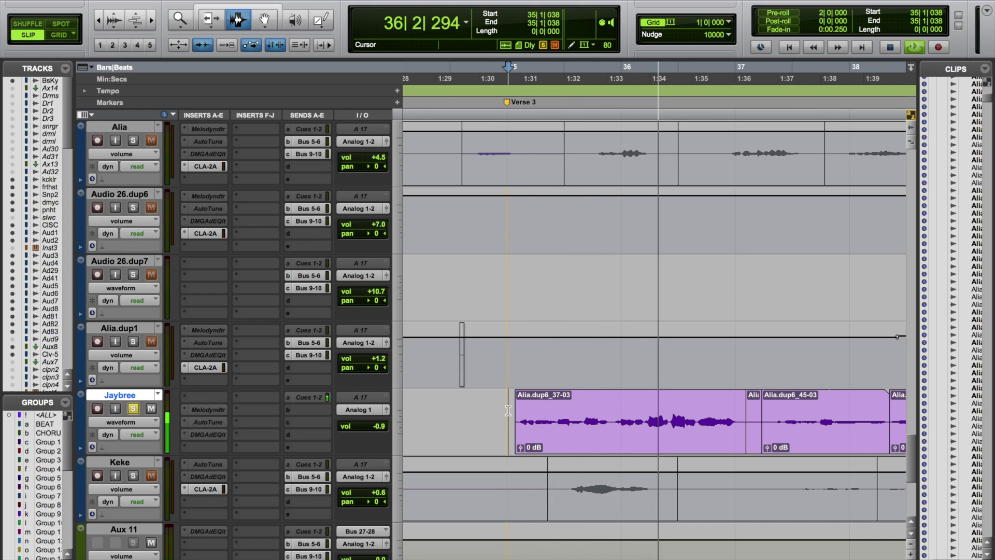
key("space")
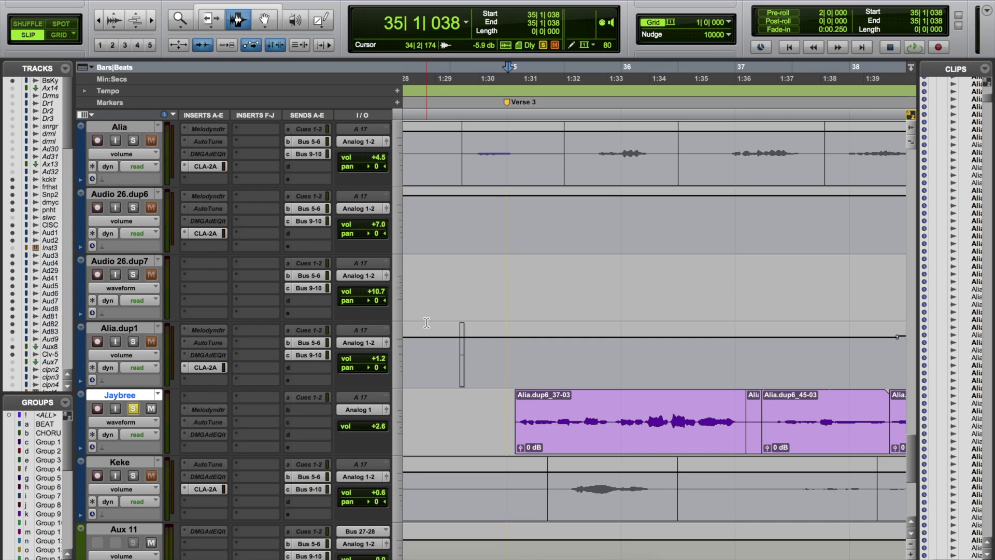
Step: Open the Mix window, look over the channel strips during playback, and return to the Edit window
left_click(456, 0)
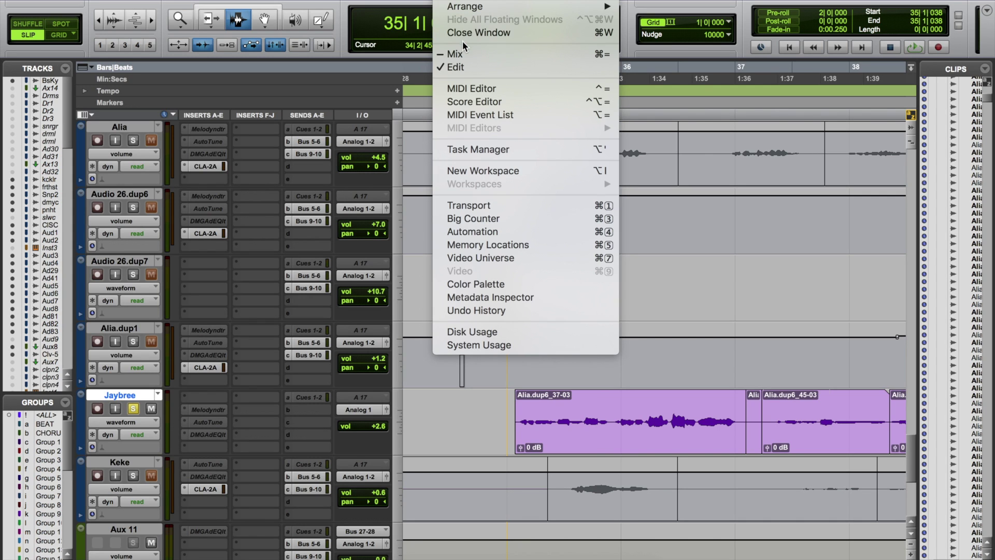
left_click(464, 55)
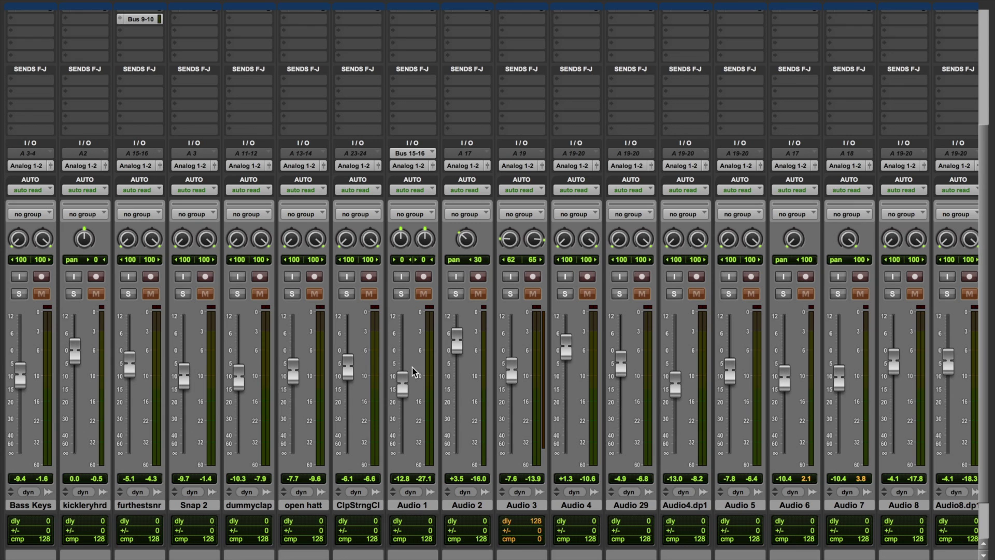
scroll(415, 371, "up", 3)
scroll(414, 371, "down", 1)
key("space")
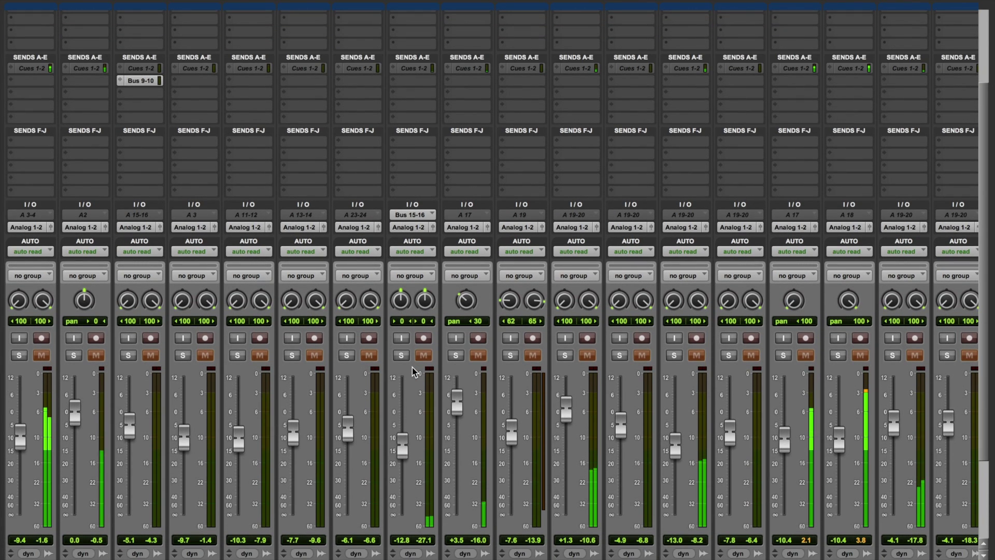
scroll(326, 409, "down", 2)
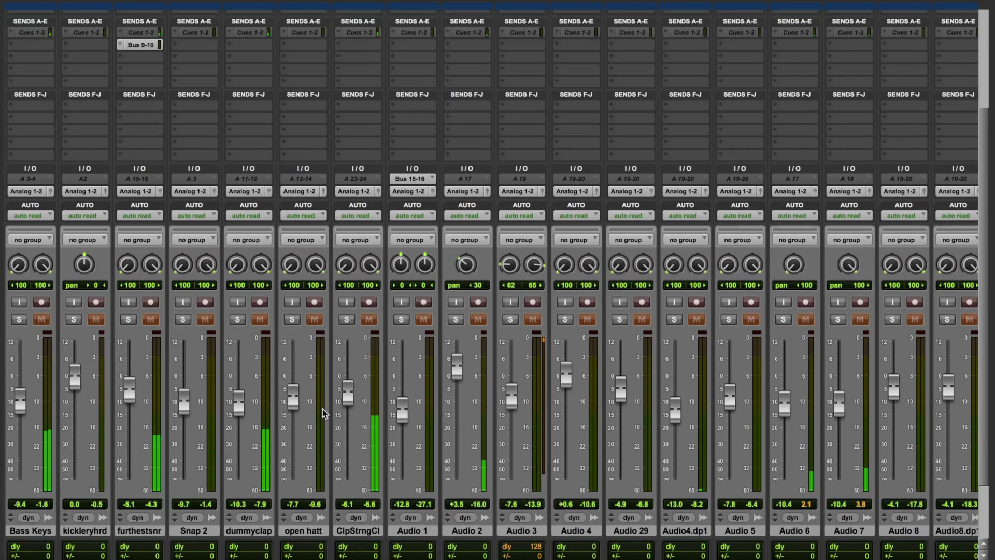
key("super+equal")
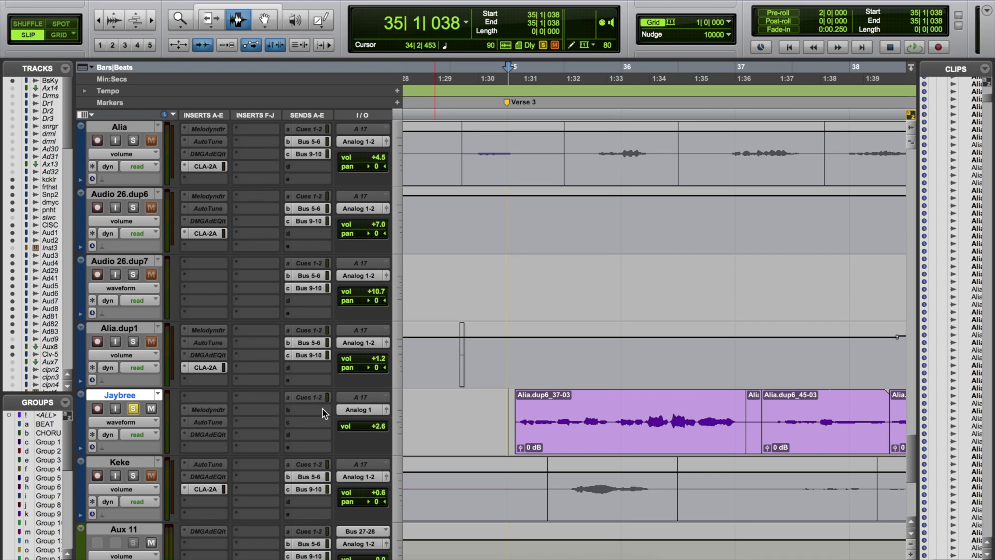
Step: In the Mix window, set the soloed vocal channel's automation mode to off
key("super+equal")
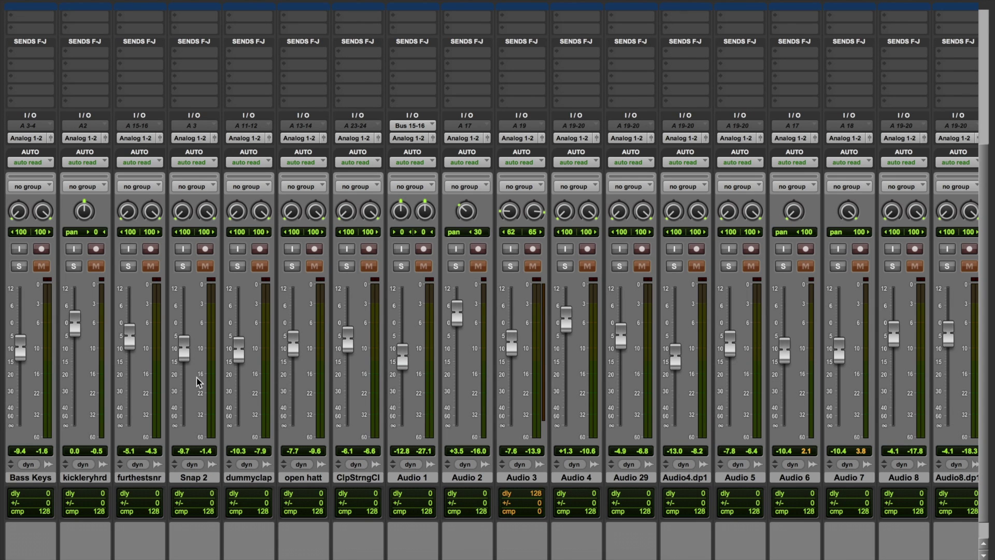
scroll(237, 431, "down", 1)
scroll(240, 438, "right", 5)
scroll(241, 441, "right", 10)
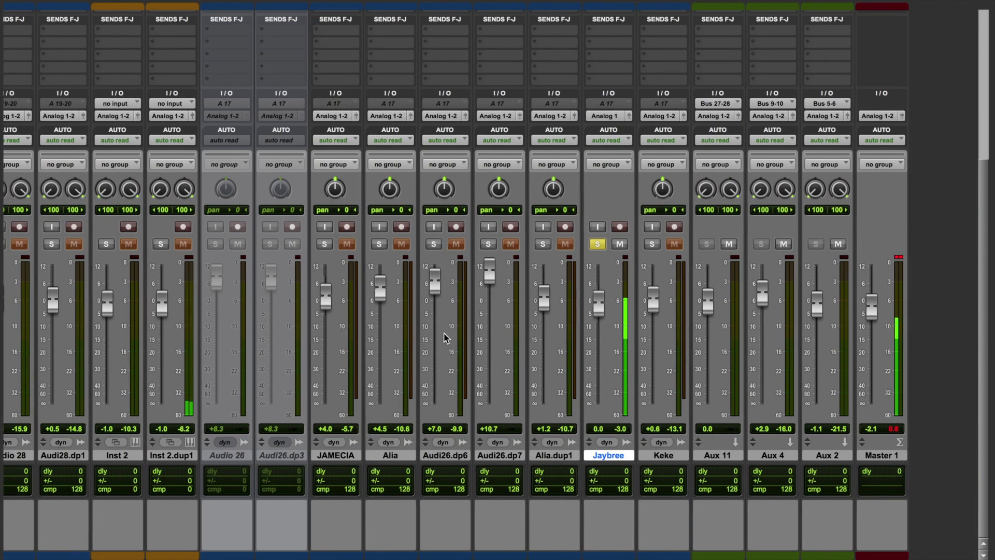
scroll(416, 339, "up", 5)
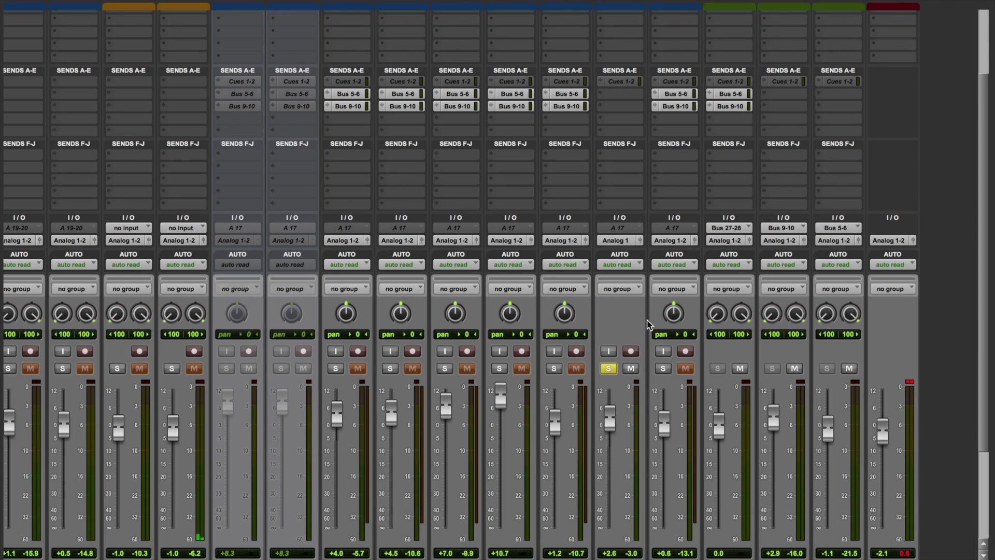
left_click(636, 264)
left_click(636, 254)
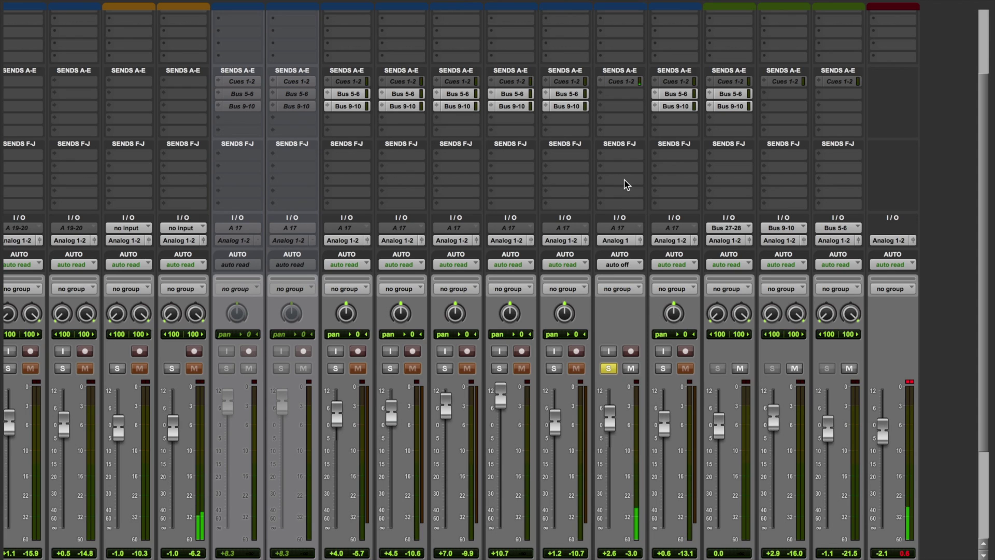
Step: Return to the Edit window and audition the soloed vocal with its automation turned off
key("super+equal")
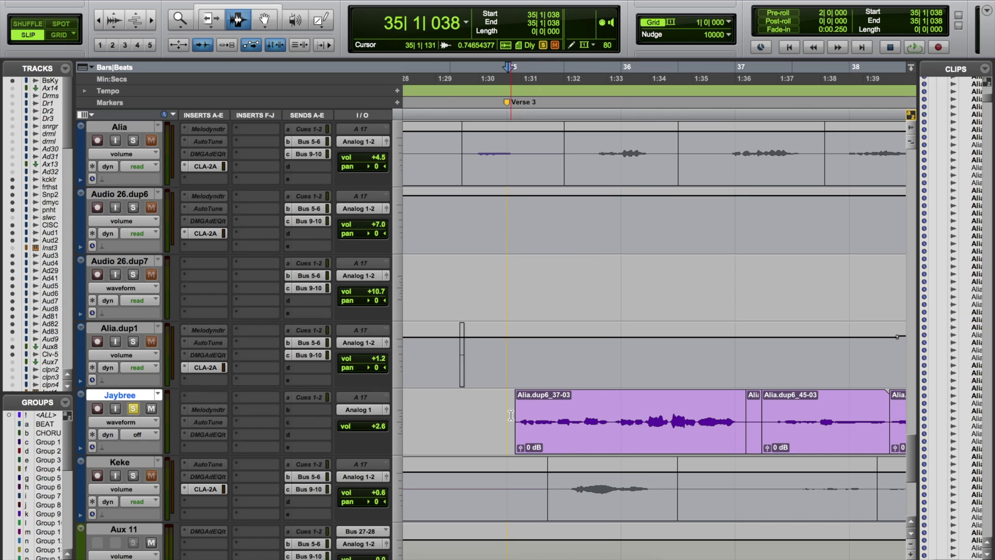
key("space")
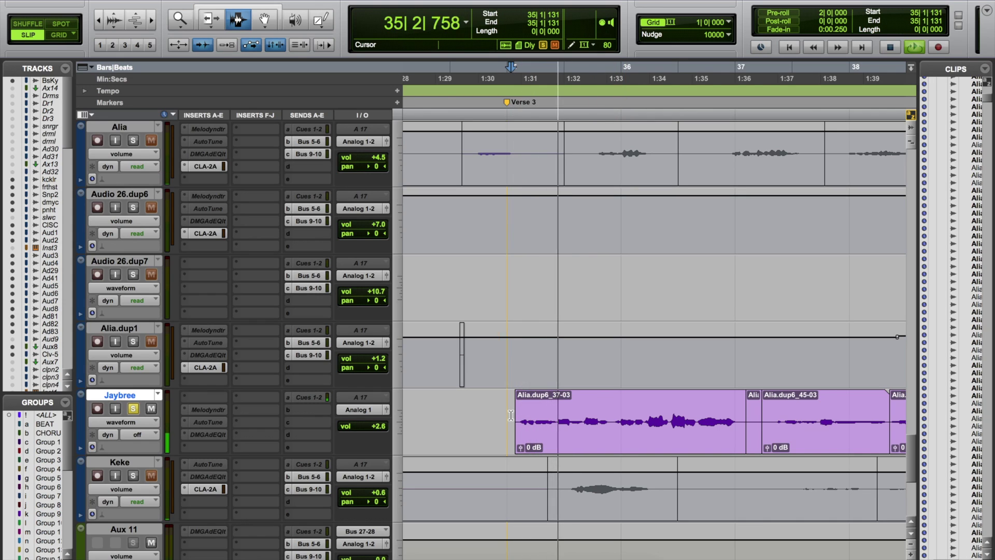
key("space")
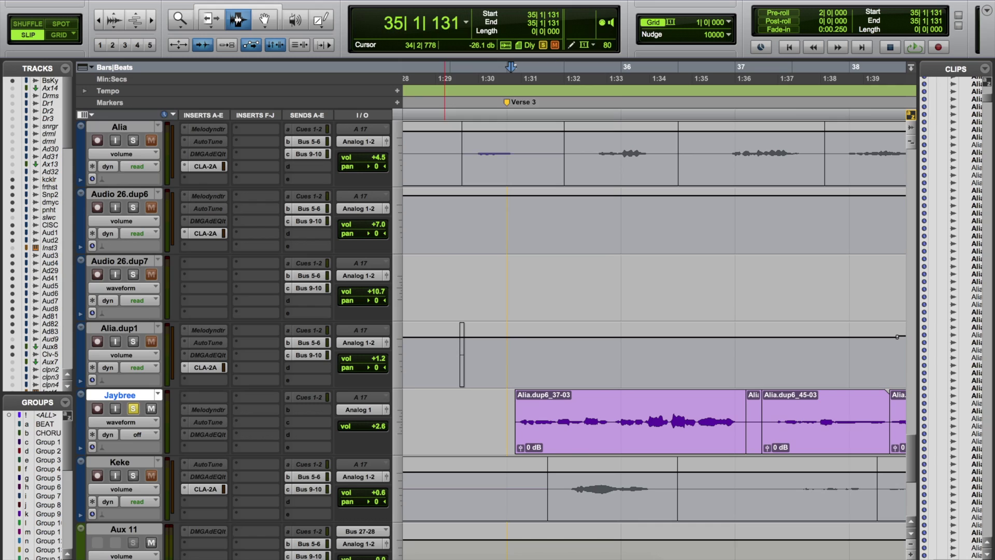
Step: Switch back and forth between the Edit and Mix windows, finishing in the Mix window
left_click(452, 0)
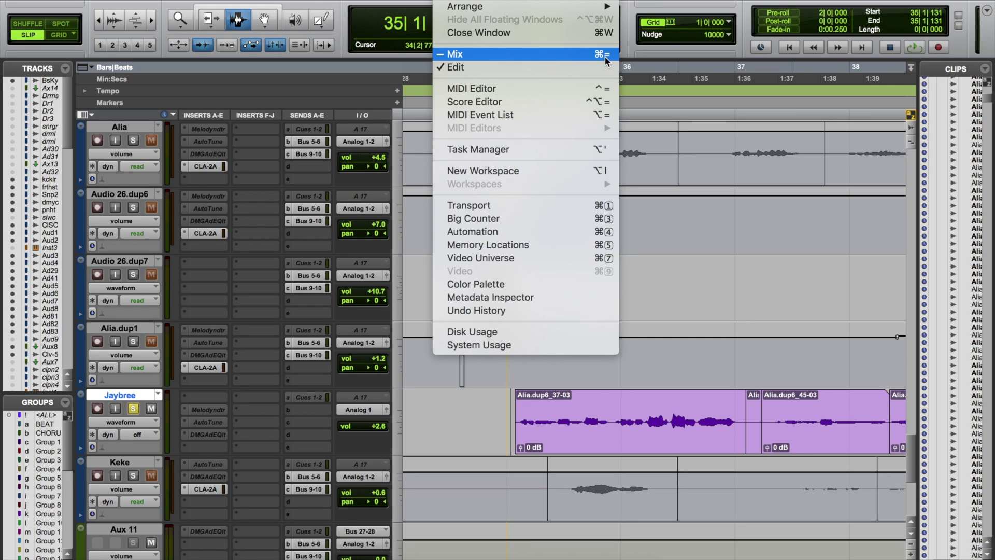
left_click(590, 57)
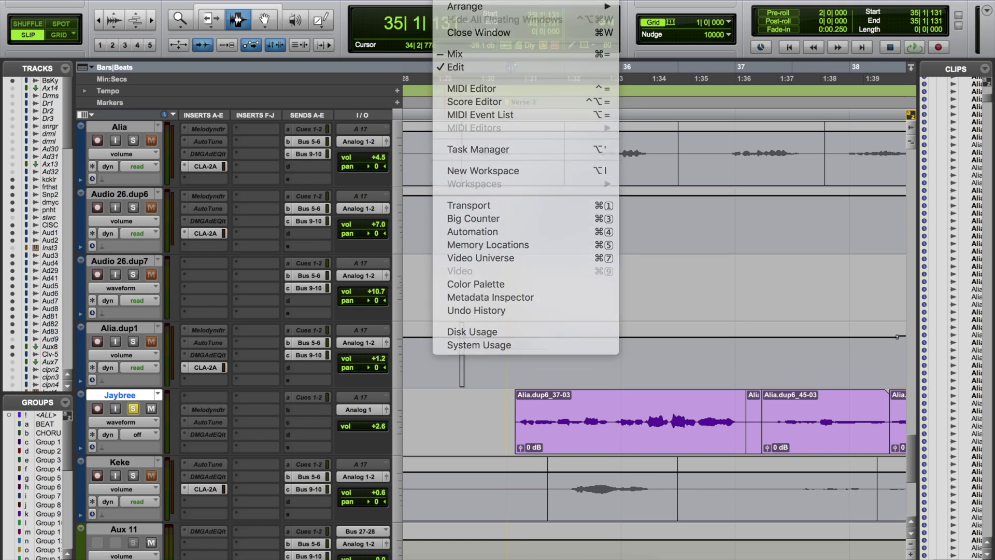
key("super+equal")
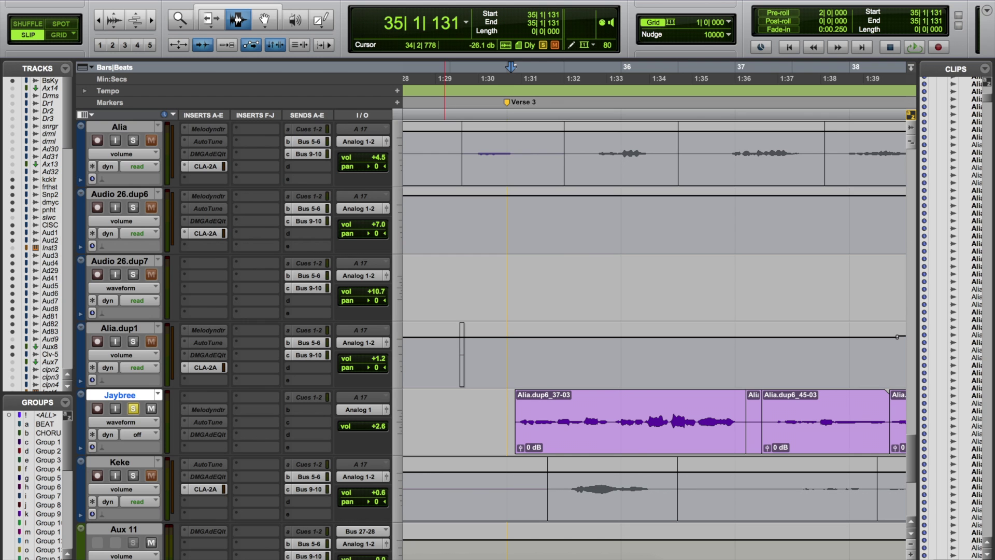
key("super+equal")
key("super+equal")
key("super+equal")
key("super+equal")
key("super+equal")
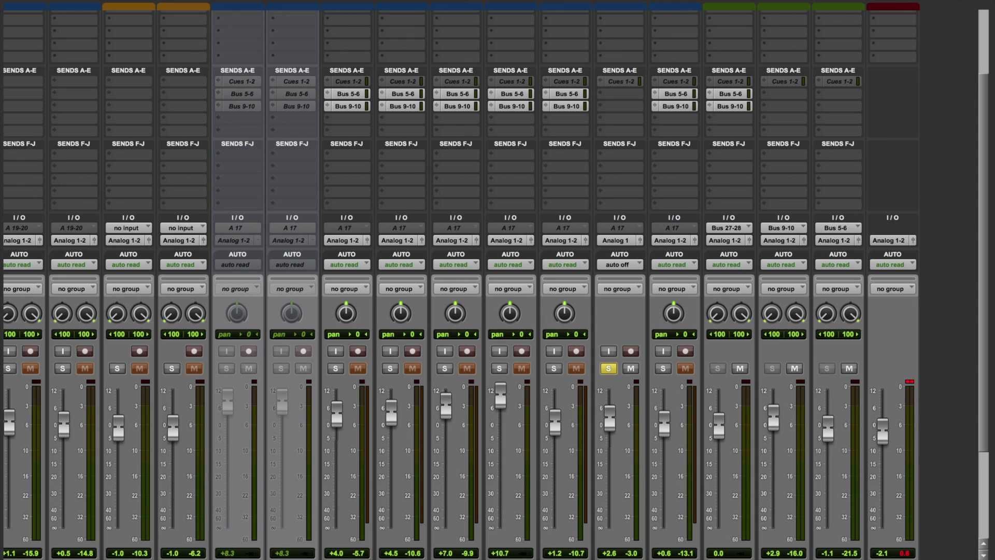
key("super+equal")
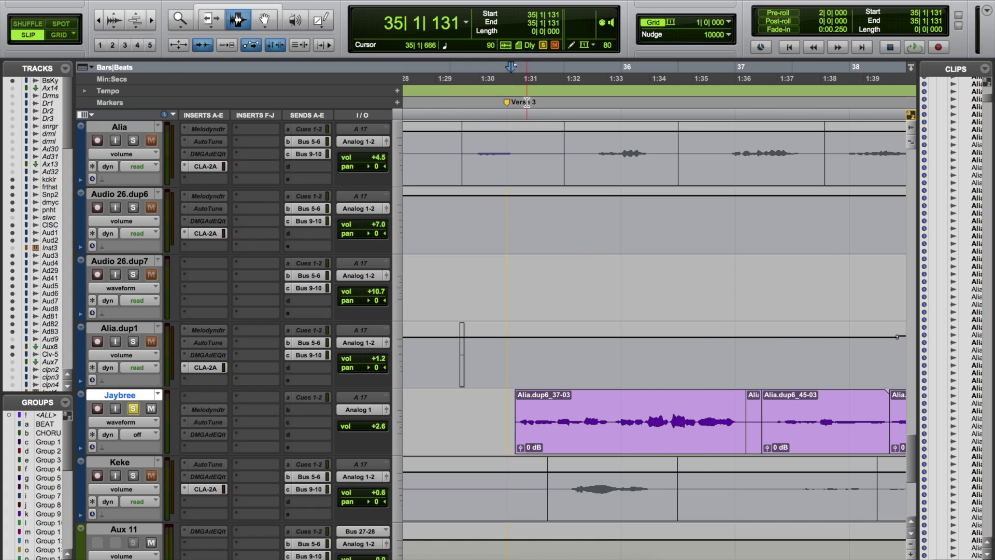
key("super+equal")
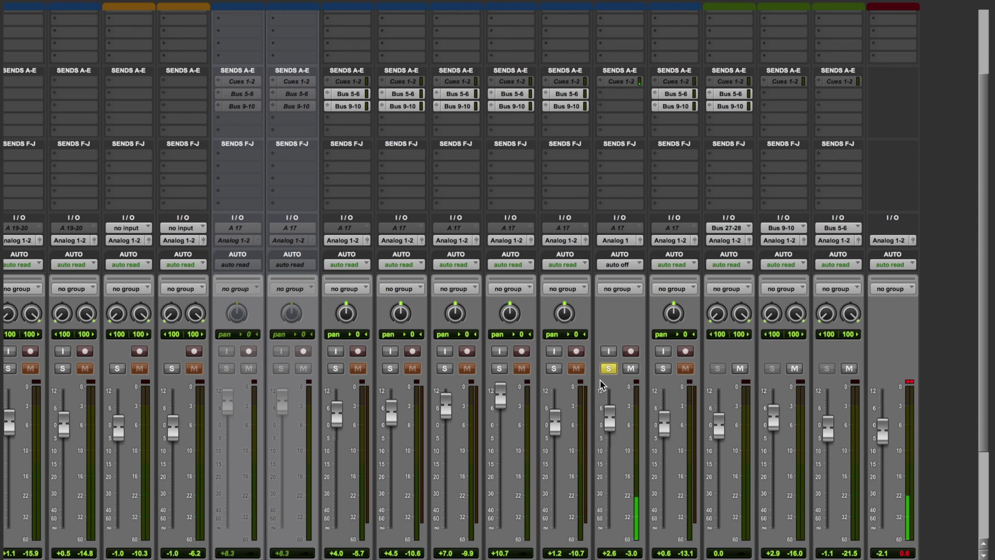
Step: Insert the EQ3 7-Band (mono) plug-in in the first insert slot of the soloed vocal channel
scroll(604, 25, "up", 4)
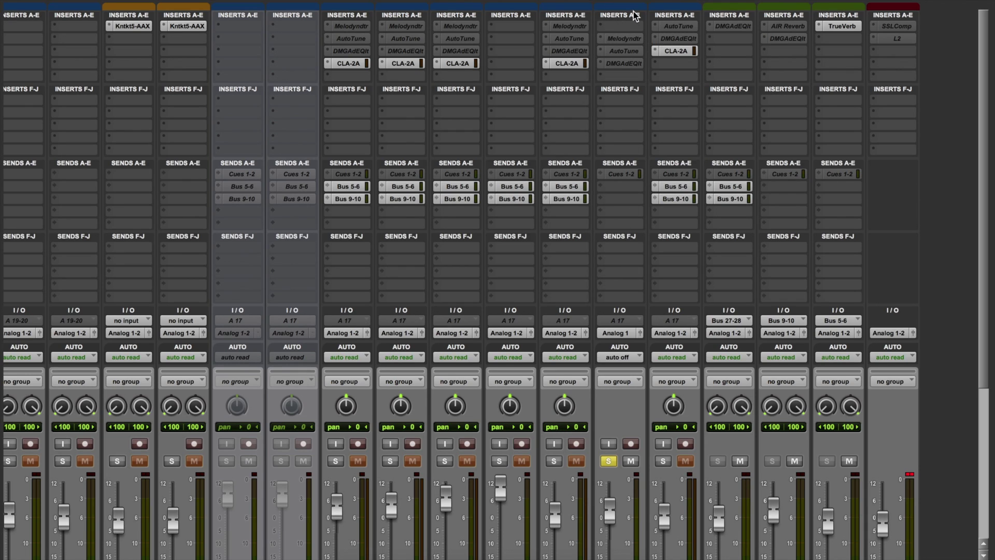
left_click(602, 26)
mouse_move(614, 51)
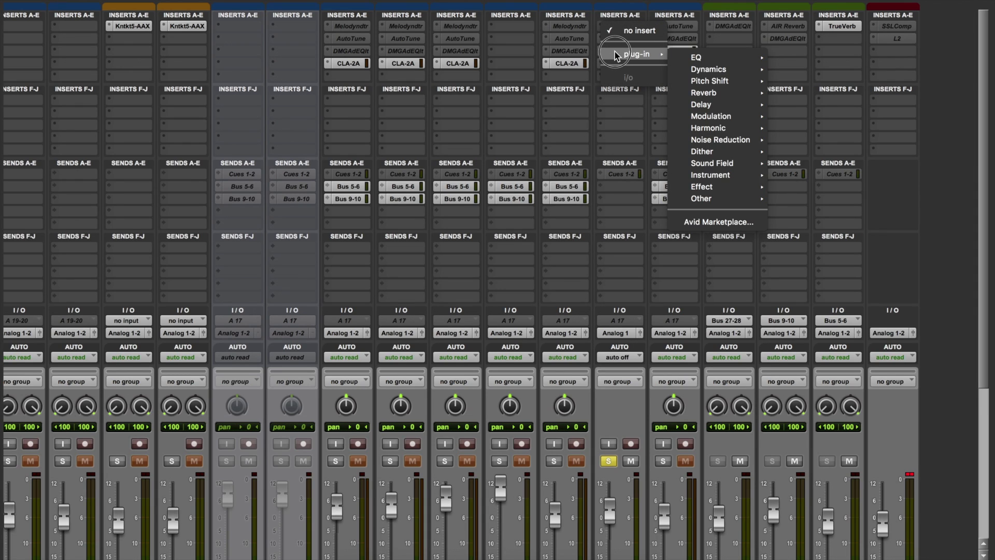
mouse_move(683, 57)
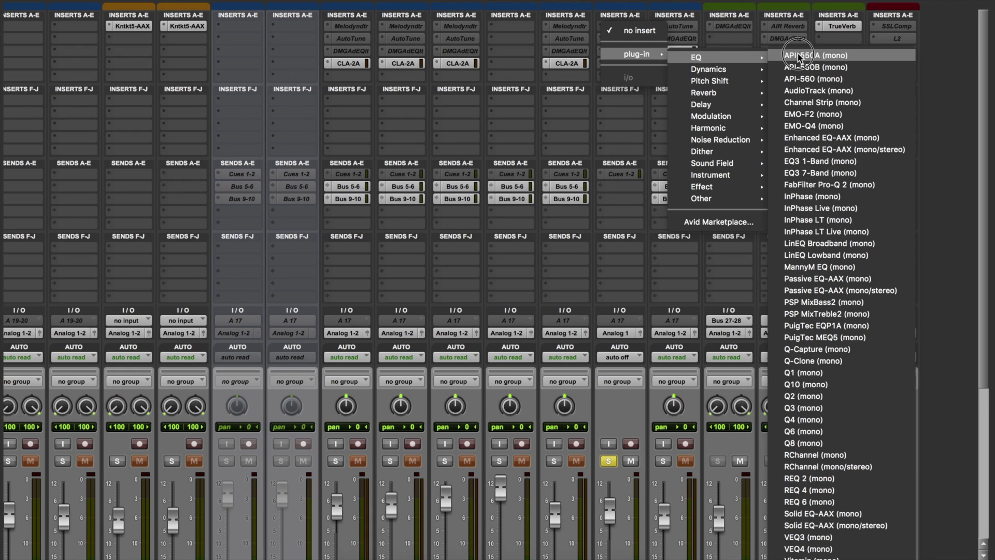
left_click(813, 174)
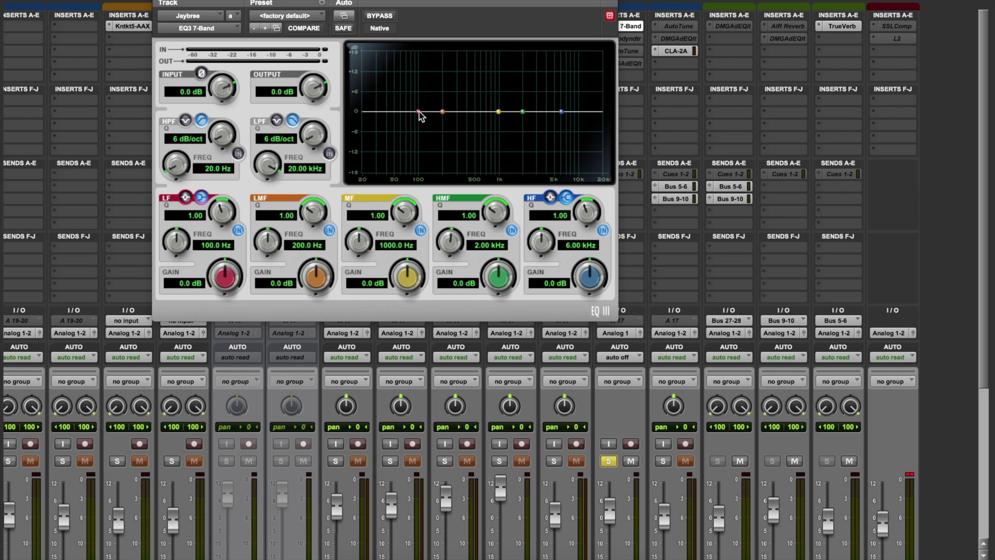
Step: Set the EQ's LF band to about 67 Hz with 0.7 dB gain and its HF band to about 3.7 kHz with 0.1 dB
mouse_move(419, 112)
left_mouse_down()
mouse_move(454, 58)
mouse_move(455, 71)
mouse_move(405, 113)
left_mouse_up()
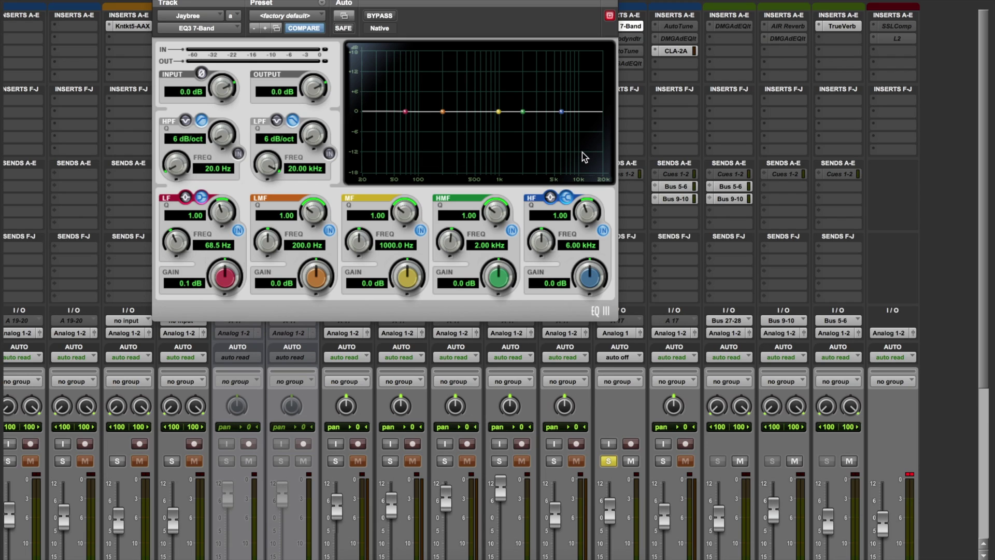
mouse_move(561, 112)
left_mouse_down()
mouse_move(566, 99)
mouse_move(549, 78)
mouse_move(542, 111)
left_mouse_up()
mouse_move(406, 113)
left_mouse_down()
mouse_move(418, 71)
mouse_move(404, 109)
left_mouse_up()
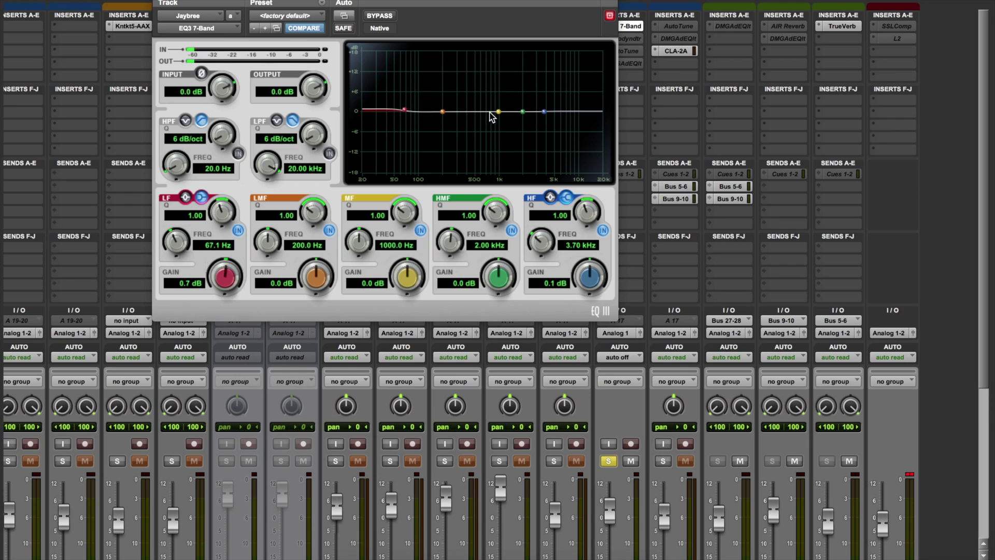
Step: Try an MF boost of about 10.4 dB near 904 Hz, ease it to 0.7 dB near 819 Hz, and set HF to 4.7 kHz, 0.7 dB
mouse_move(499, 111)
left_mouse_down()
mouse_move(496, 75)
mouse_move(498, 112)
left_mouse_up()
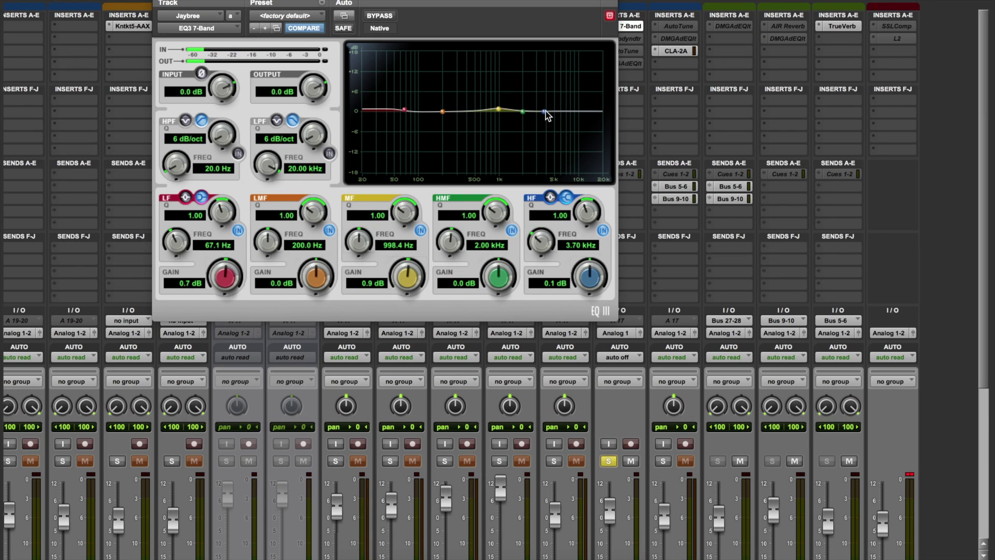
mouse_move(546, 110)
left_mouse_down()
mouse_move(551, 80)
mouse_move(553, 113)
left_mouse_up()
left_click_drag(498, 111, 495, 79)
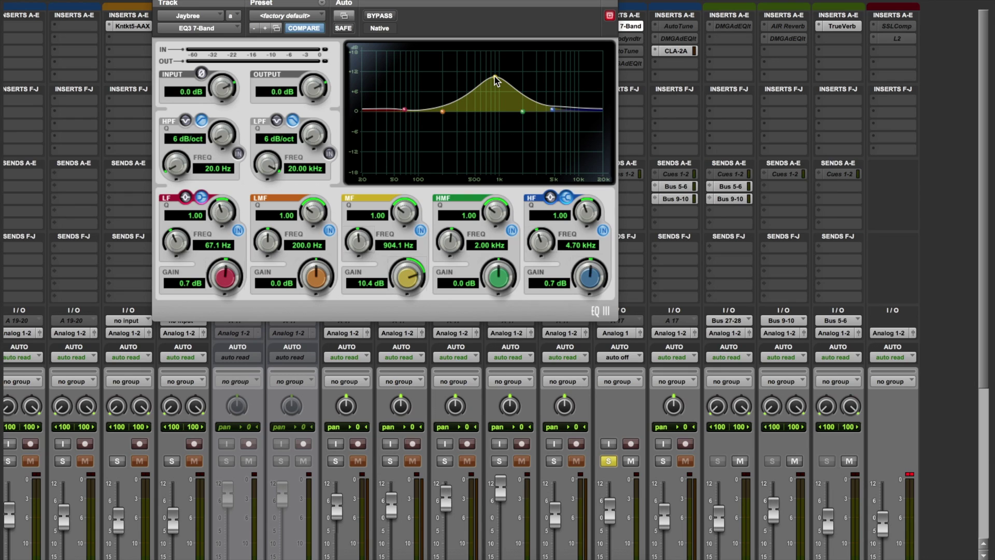
left_click_drag(495, 79, 490, 109)
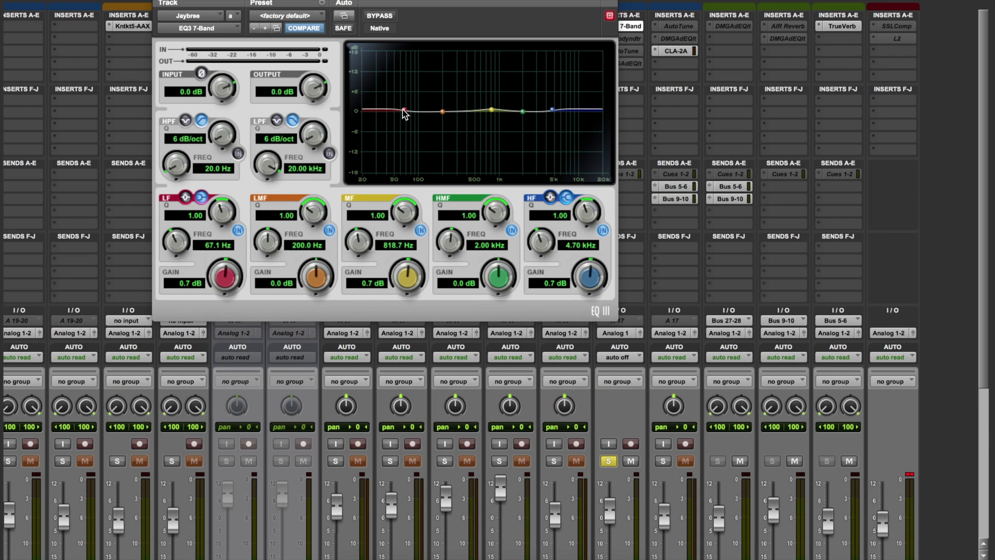
Step: Cut the LF band by 12 dB, sweep its frequency up to about 303 Hz, and settle it at about 94 Hz
left_click_drag(406, 113, 409, 181)
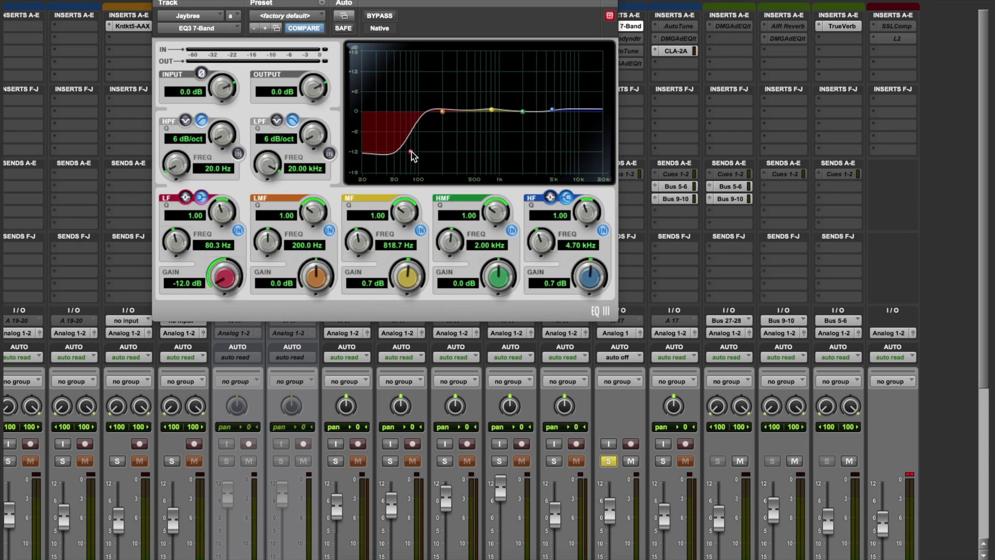
left_click_drag(411, 151, 413, 152)
left_click_drag(412, 152, 459, 153)
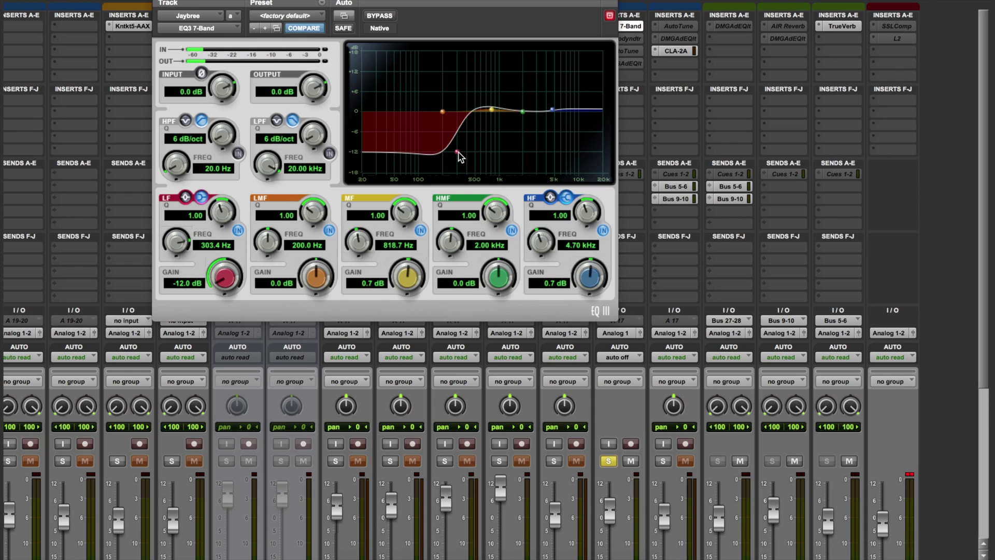
left_click(458, 153)
left_click_drag(458, 153, 418, 154)
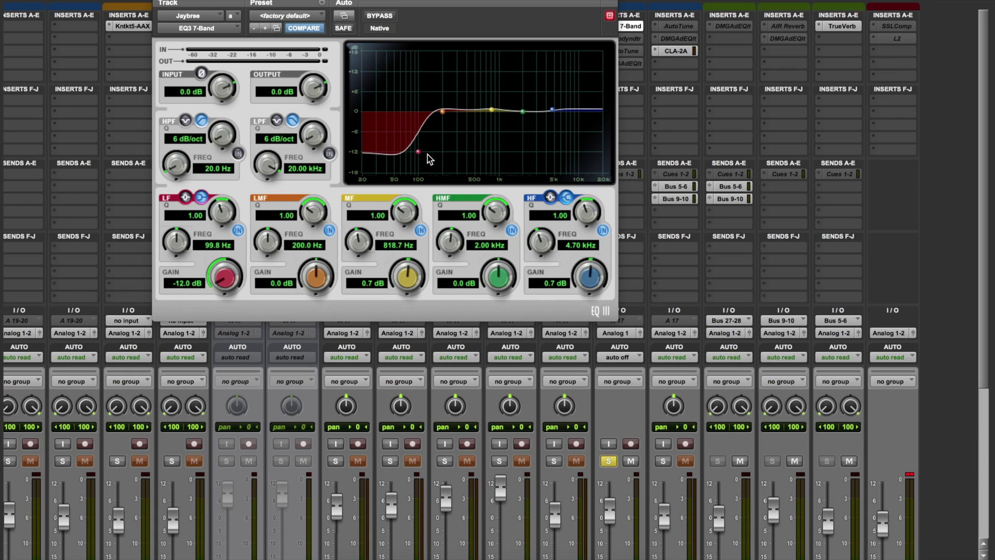
left_click_drag(418, 152, 416, 154)
Step: Boost the MF band about 4.4 dB at about 1.34 kHz and the HF band about 4.2 dB at about 3.77 kHz
mouse_move(492, 110)
left_mouse_down()
mouse_move(506, 76)
mouse_move(496, 110)
left_mouse_up()
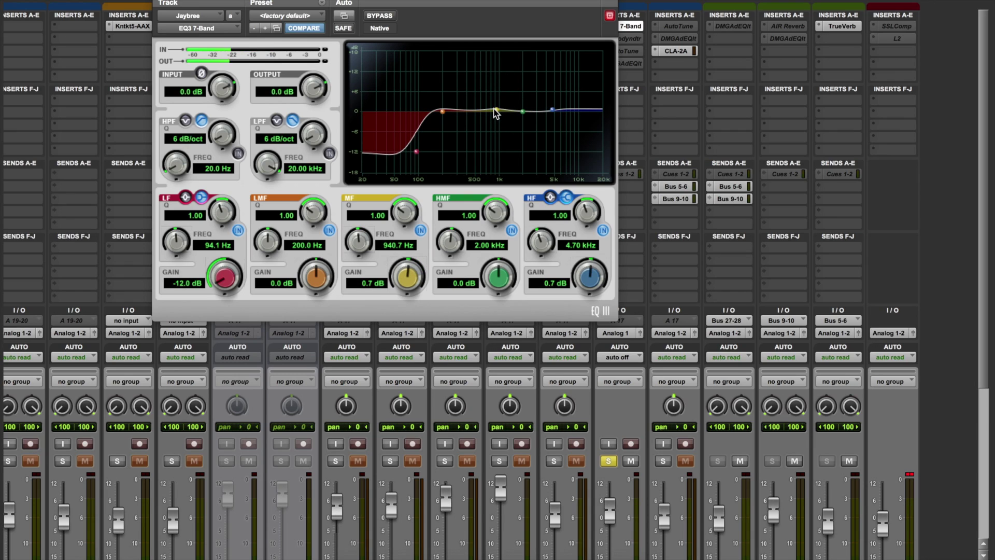
mouse_move(496, 110)
left_mouse_down()
mouse_move(514, 100)
mouse_move(501, 93)
mouse_move(509, 98)
left_mouse_up()
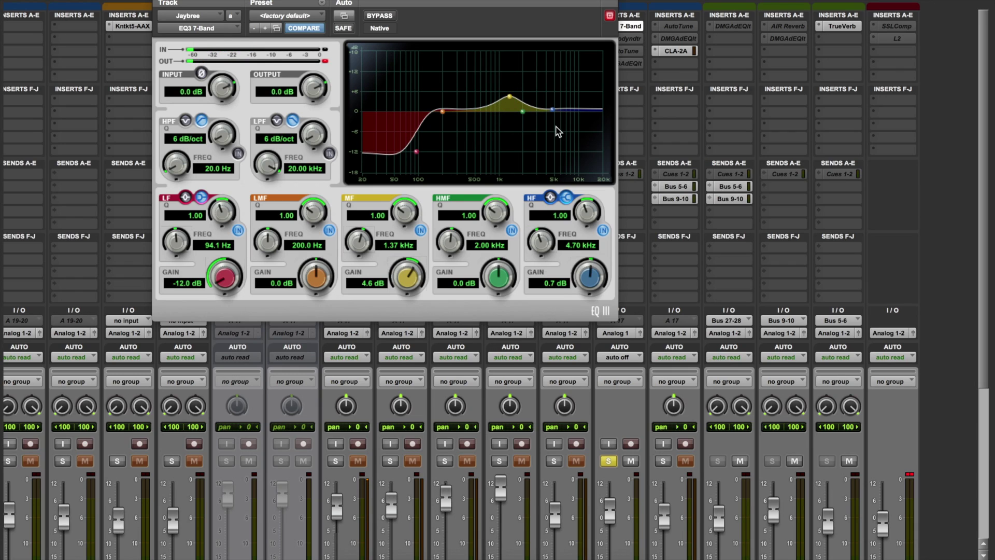
mouse_move(554, 113)
left_mouse_down()
mouse_move(543, 94)
mouse_move(545, 102)
left_mouse_up()
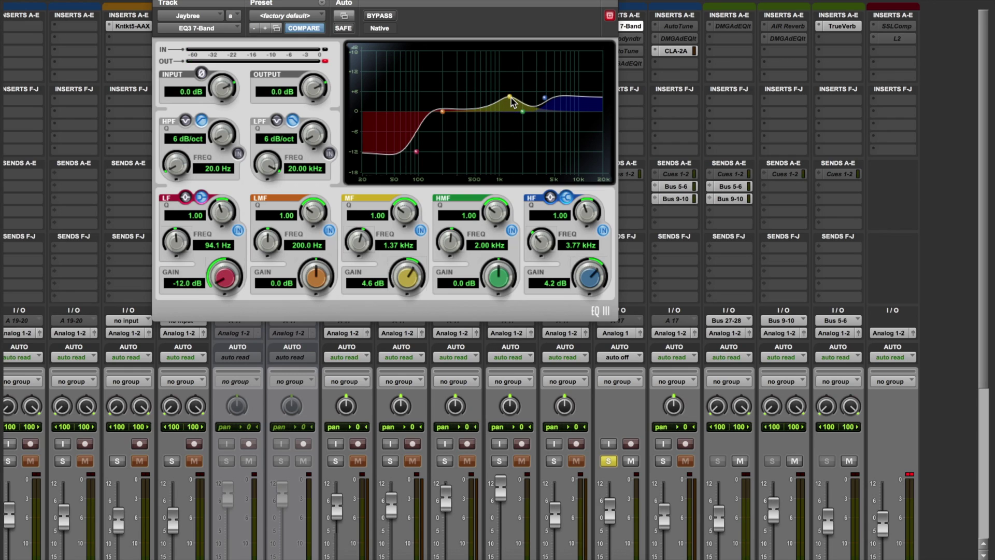
left_click_drag(511, 98, 509, 98)
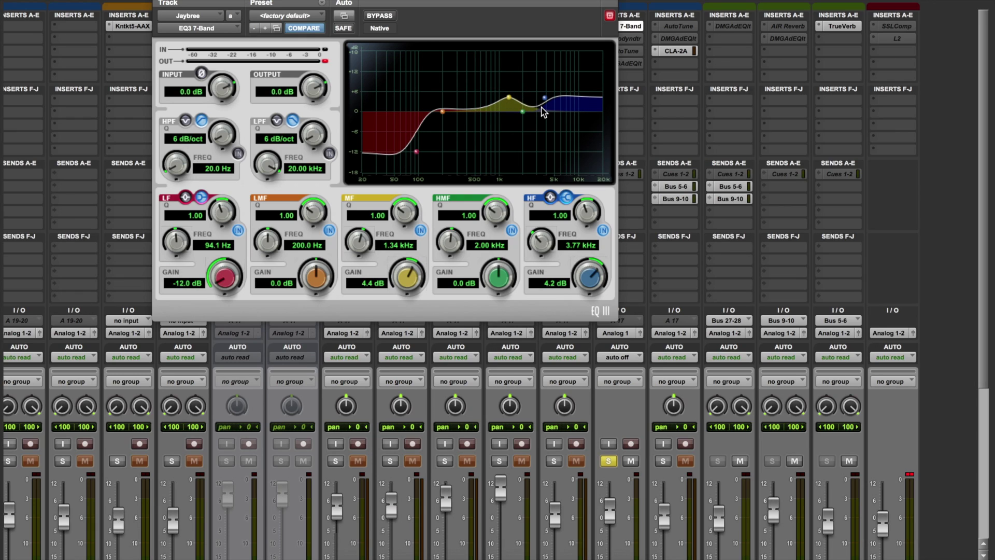